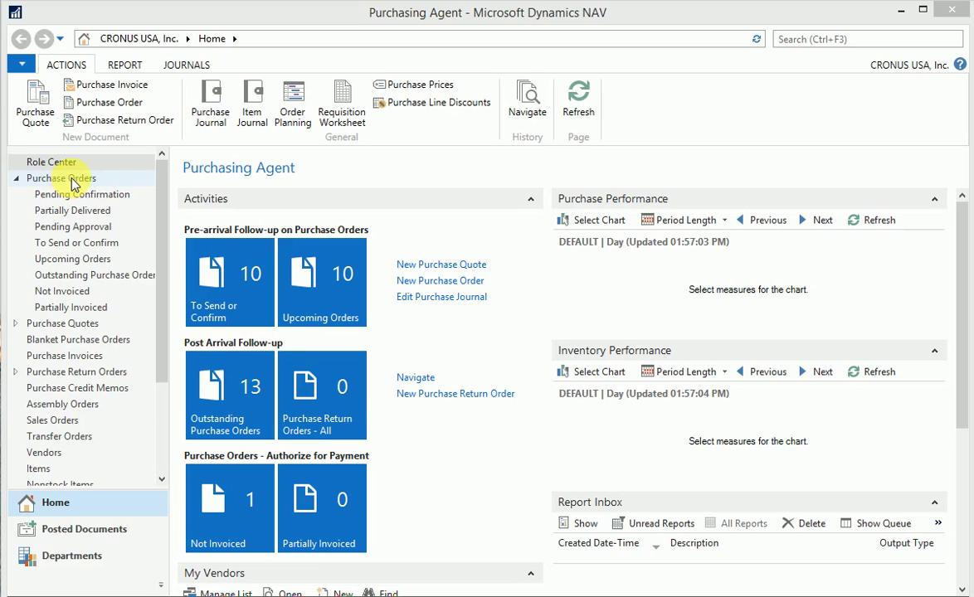
# - Collapse and re-expand Purchase Orders, then open its Upcoming Orders list of released orders
pyautogui.click(17, 179)
pyautogui.click(16, 178)
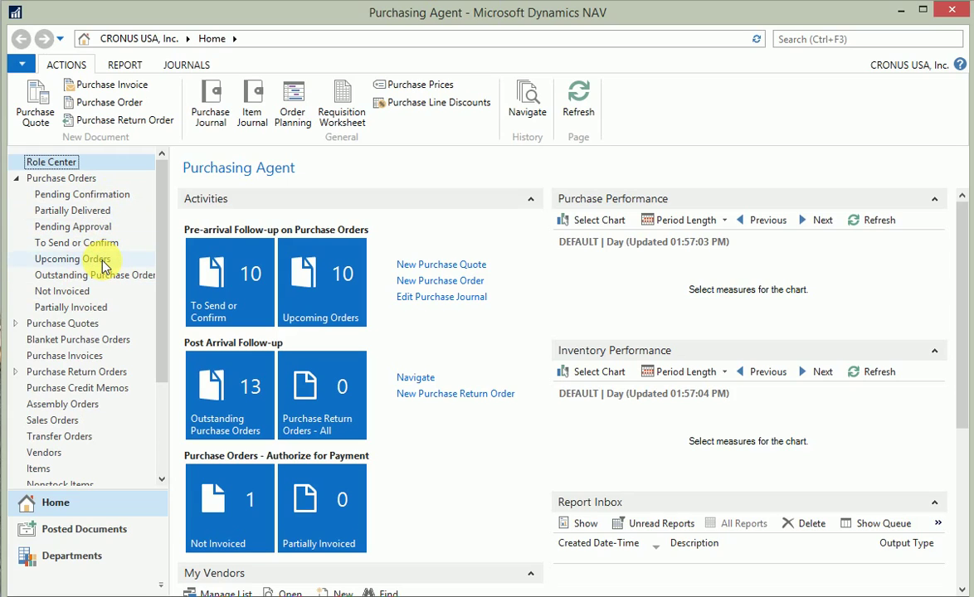
pyautogui.click(101, 260)
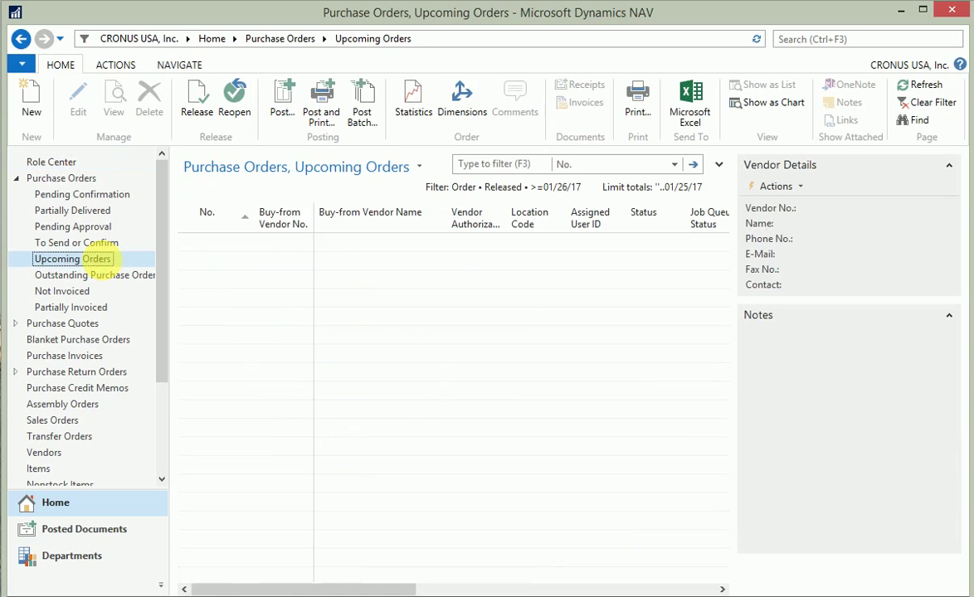
# - Reveal the Upcoming Orders filters, then switch to the full Purchase Orders list
pyautogui.click(719, 164)
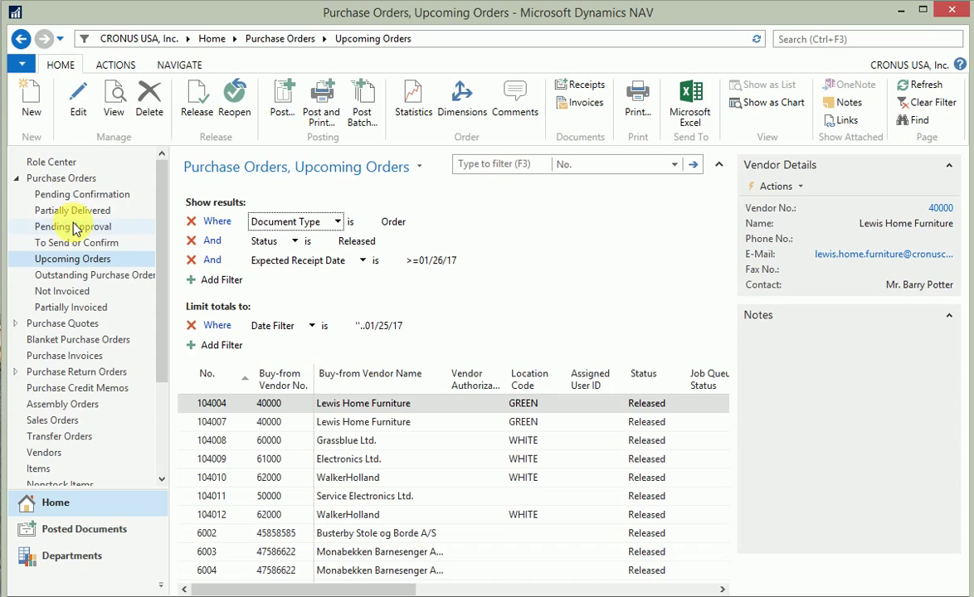
pyautogui.click(74, 179)
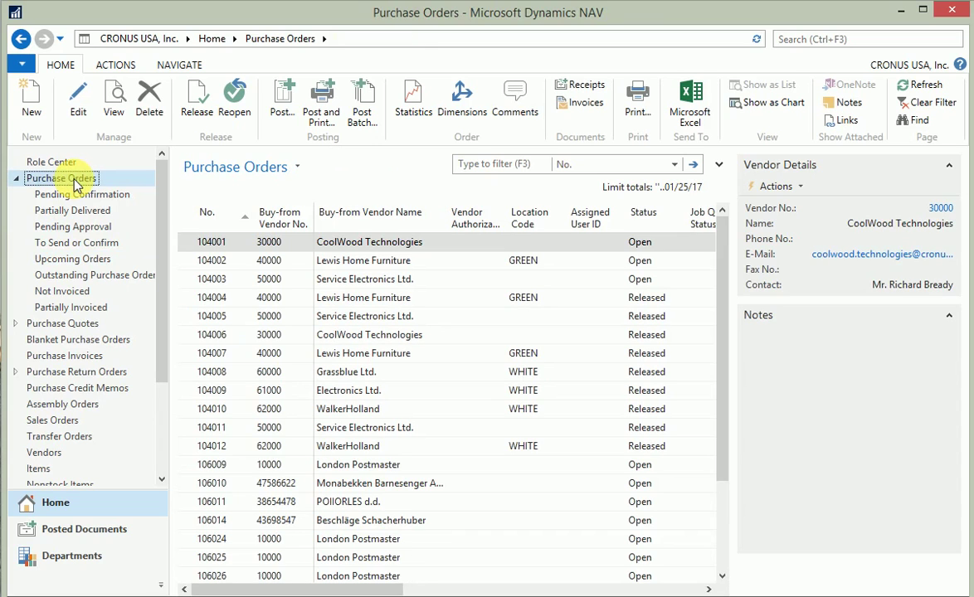
# - Collapse Purchase Orders and open the unfiltered Vendors list
pyautogui.click(16, 180)
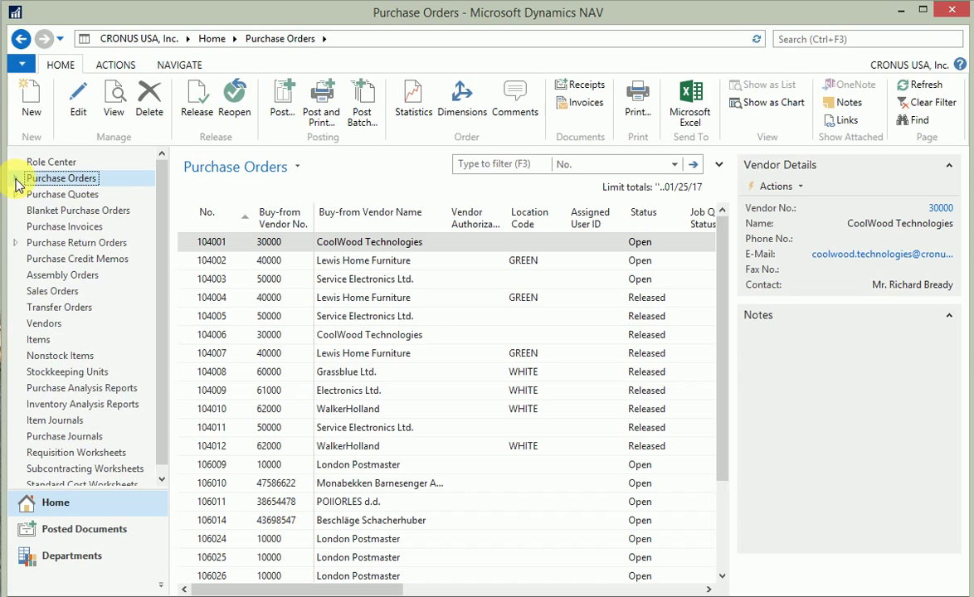
pyautogui.click(61, 324)
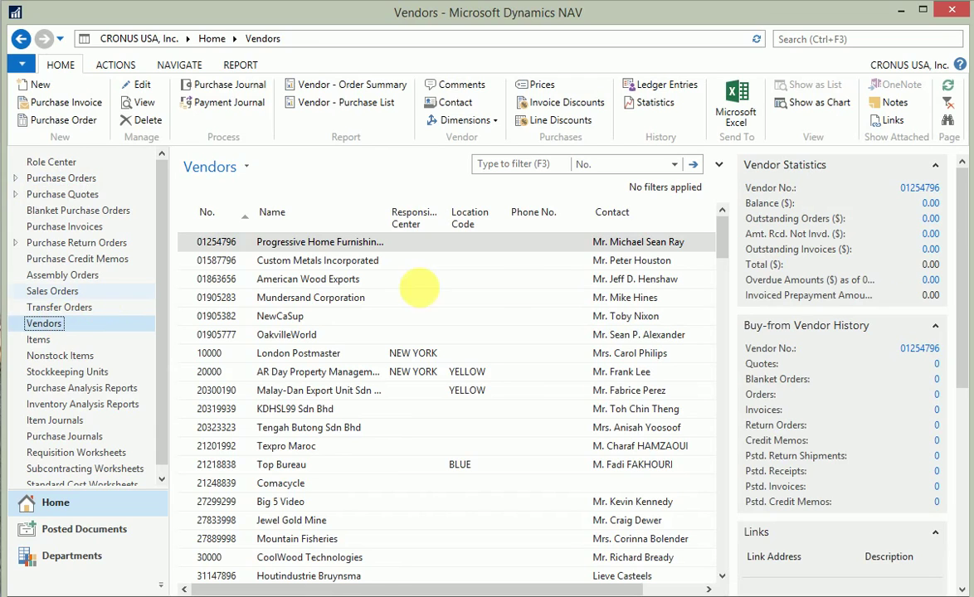
# - Filter the Vendors list to Location Code YELLOW
pyautogui.click(718, 168)
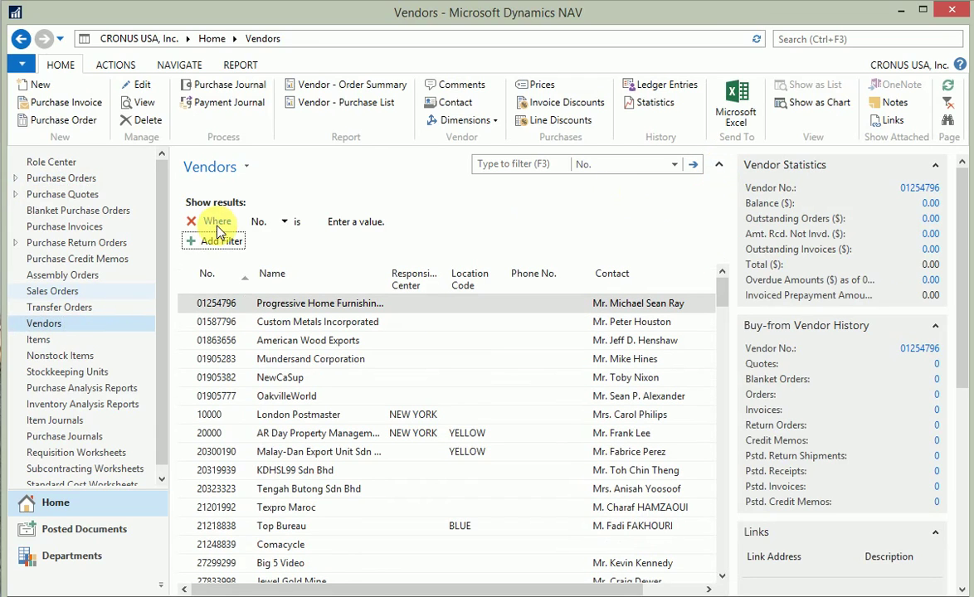
pyautogui.click(263, 221)
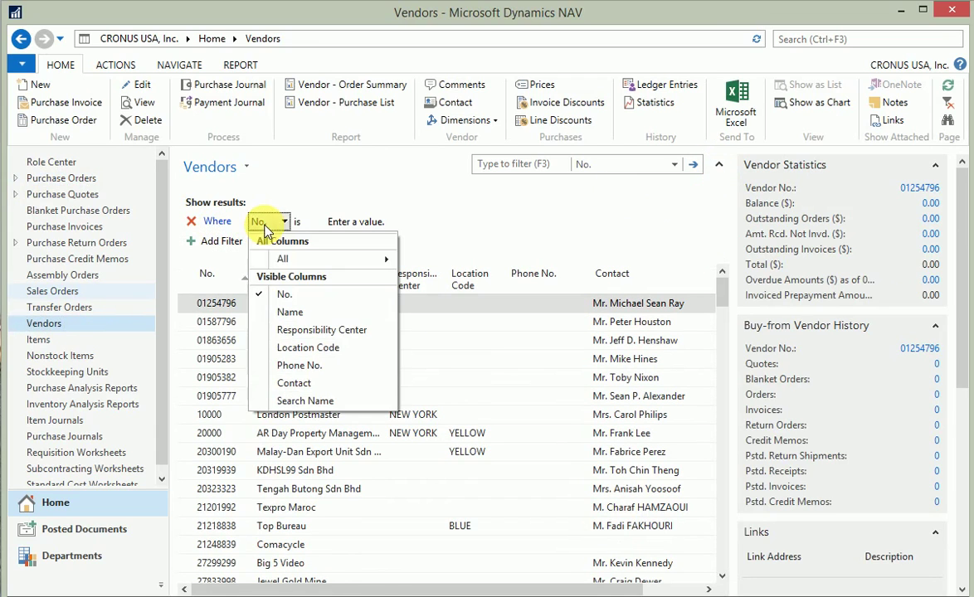
pyautogui.click(315, 348)
pyautogui.click(419, 221)
pyautogui.click(484, 224)
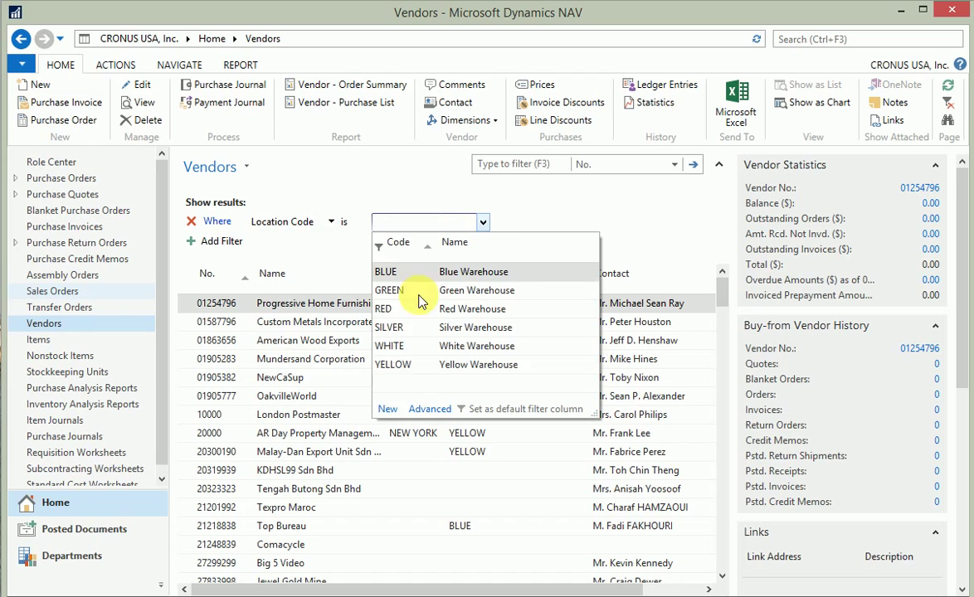
pyautogui.click(405, 364)
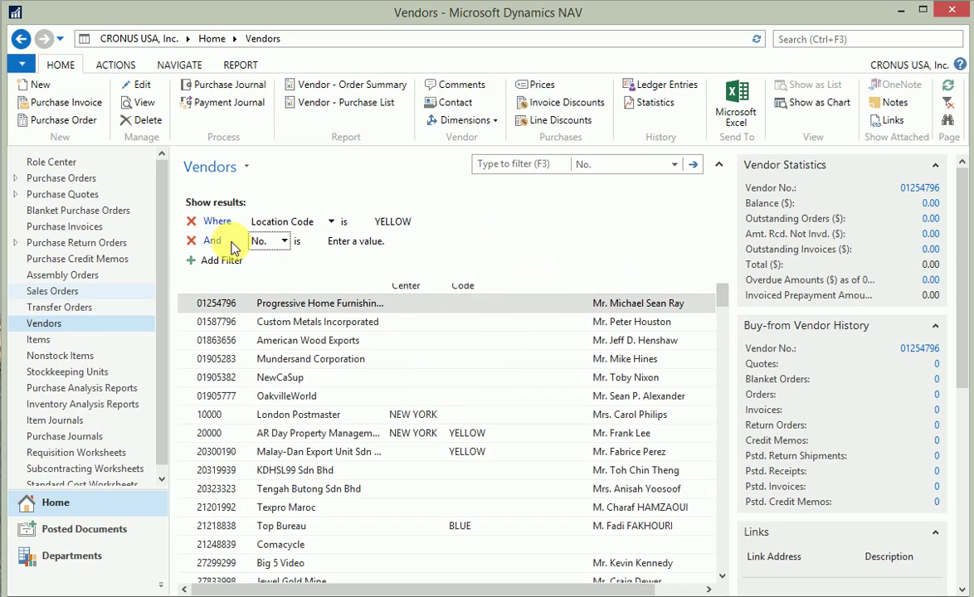
# - Add a second condition of Balance >1000, leaving two vendors including Club Euroamis
pyautogui.click(230, 242)
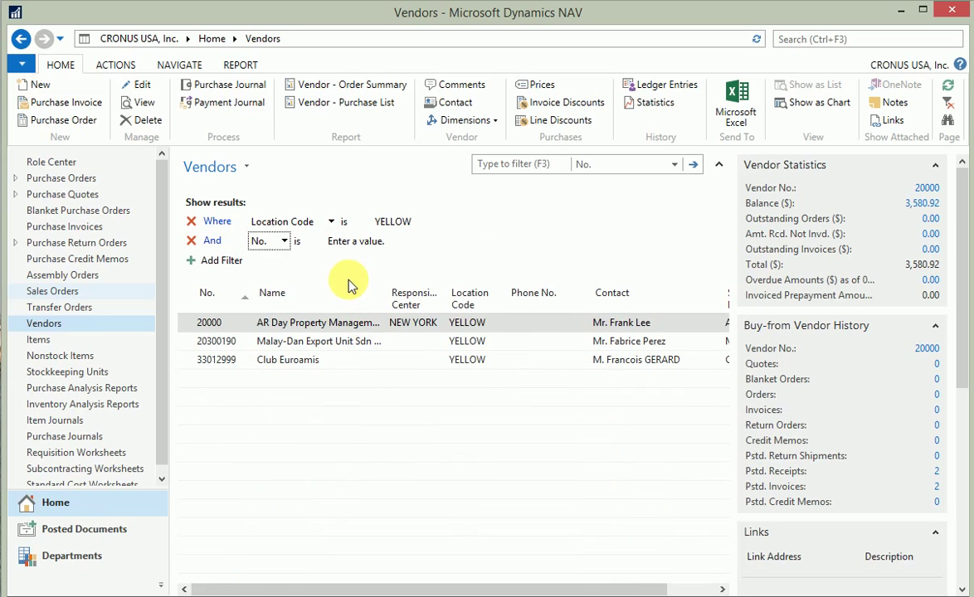
pyautogui.click(282, 241)
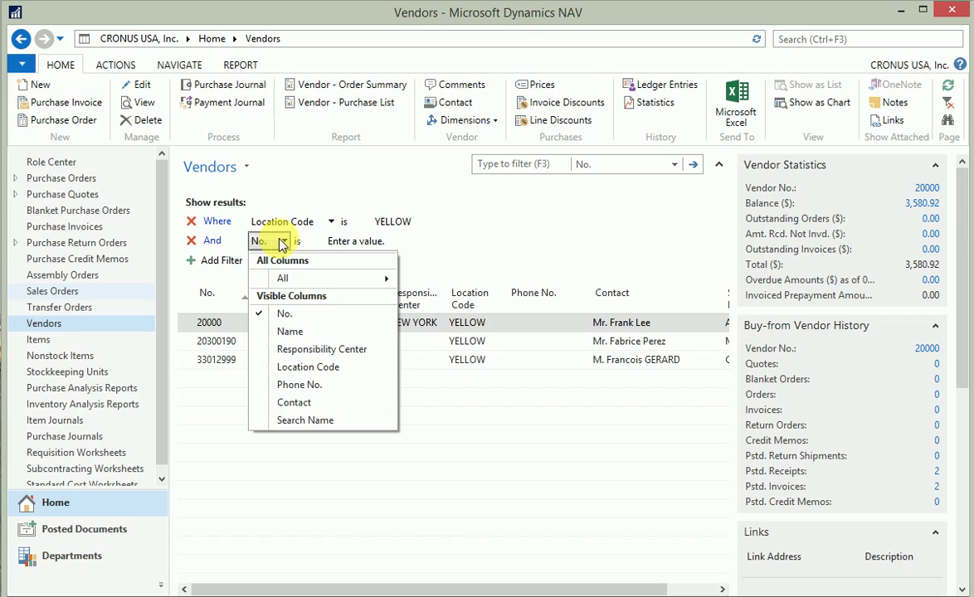
pyautogui.moveTo(315, 278)
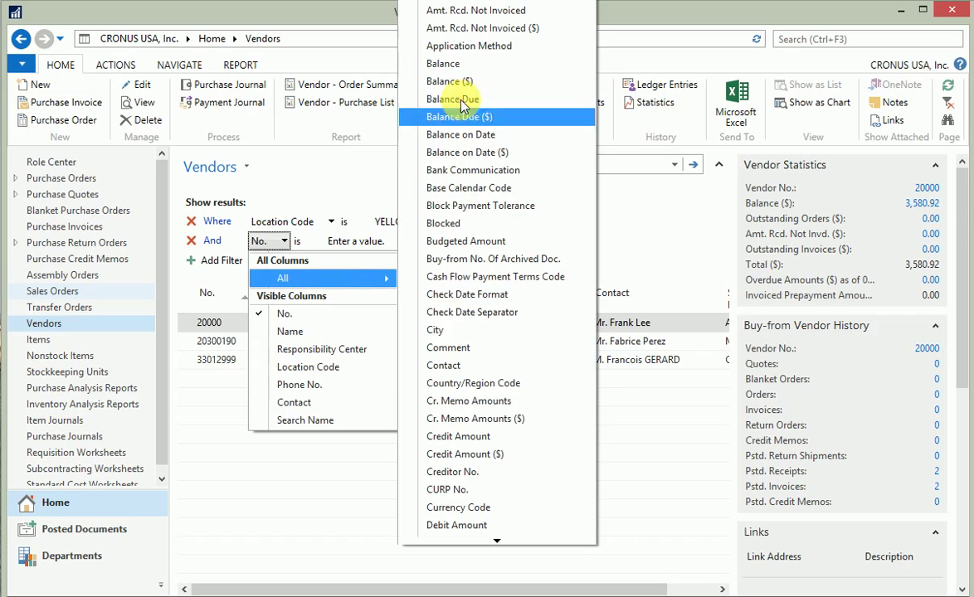
pyautogui.click(452, 66)
pyautogui.click(369, 241)
pyautogui.write('>10')
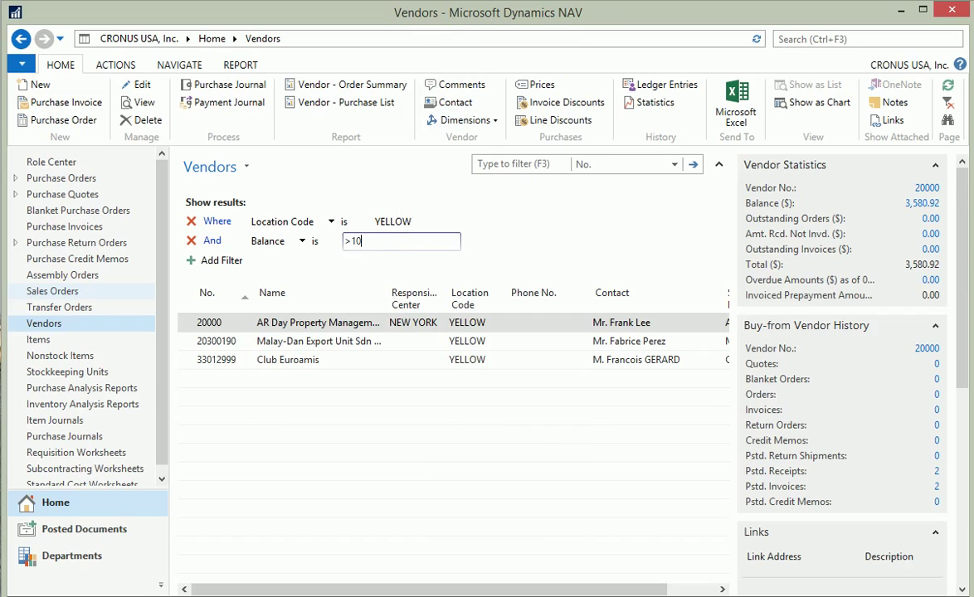
pyautogui.write('00')
pyautogui.press('Return')
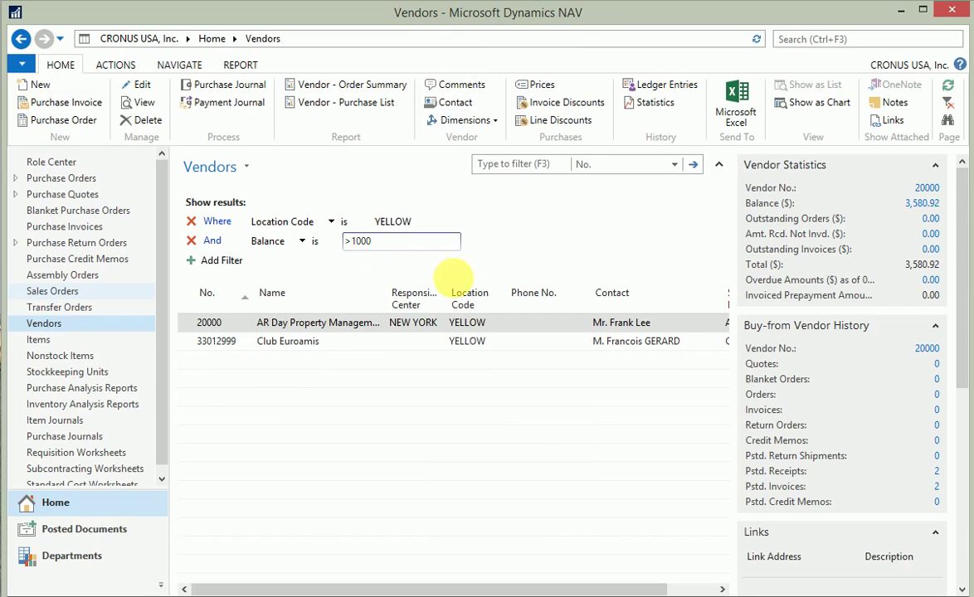
pyautogui.click(433, 345)
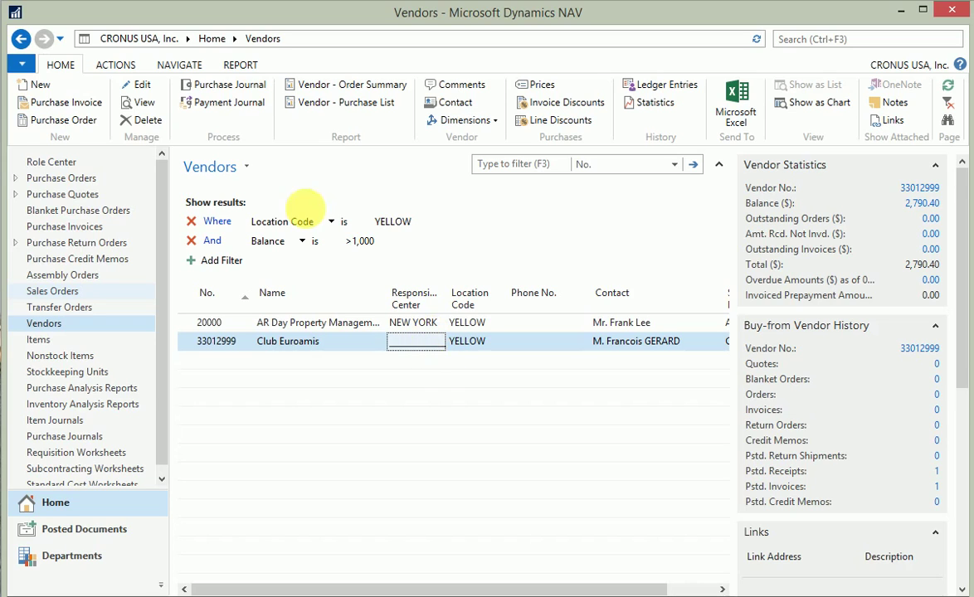
# - Save the filtered list as view 'Vendors - Yellow, 1000' in the Home activity group
pyautogui.click(247, 169)
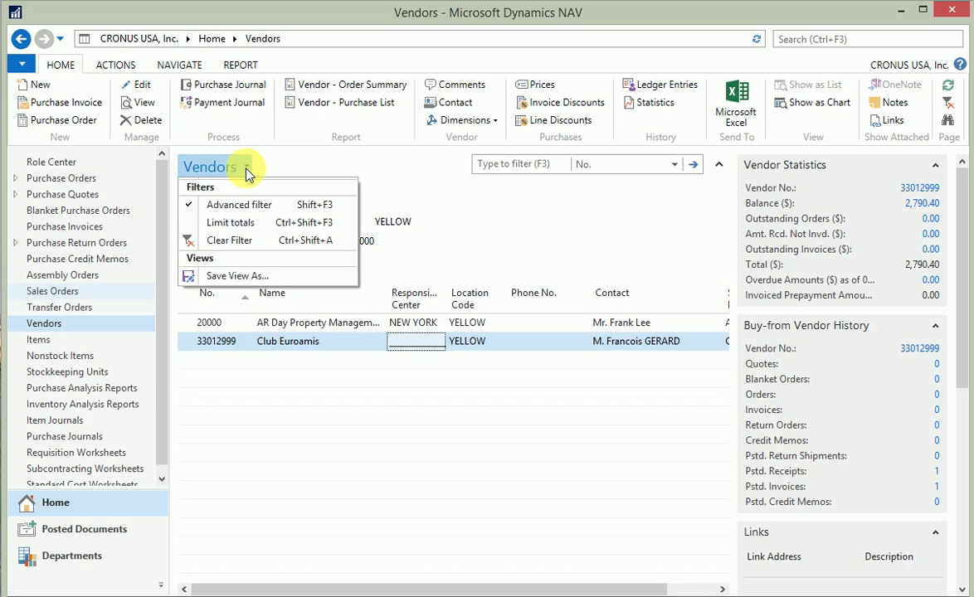
pyautogui.click(288, 282)
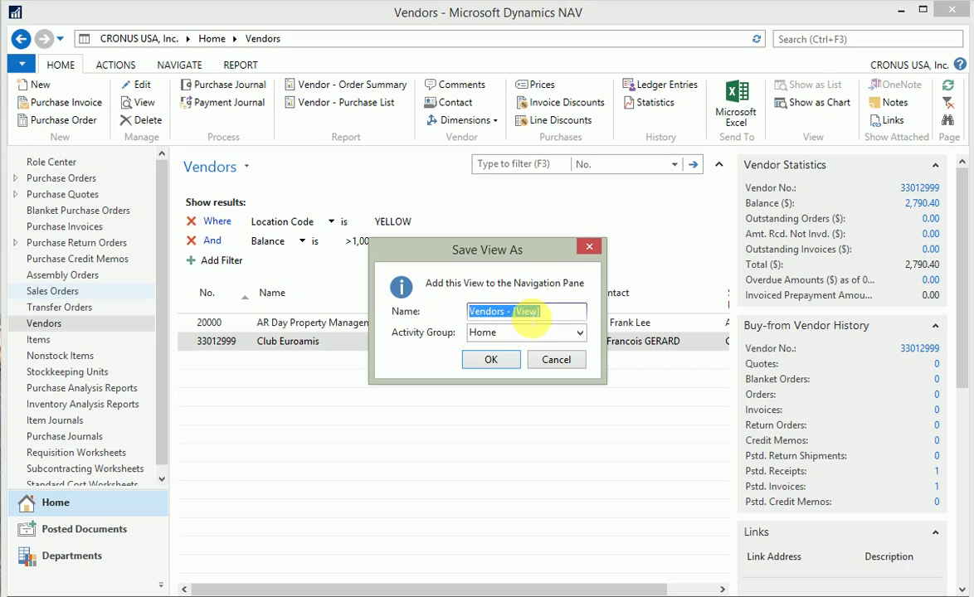
pyautogui.write('Vendors - ye')
pyautogui.press('BackSpace')
pyautogui.press('BackSpace')
pyautogui.write('Yellow, ')
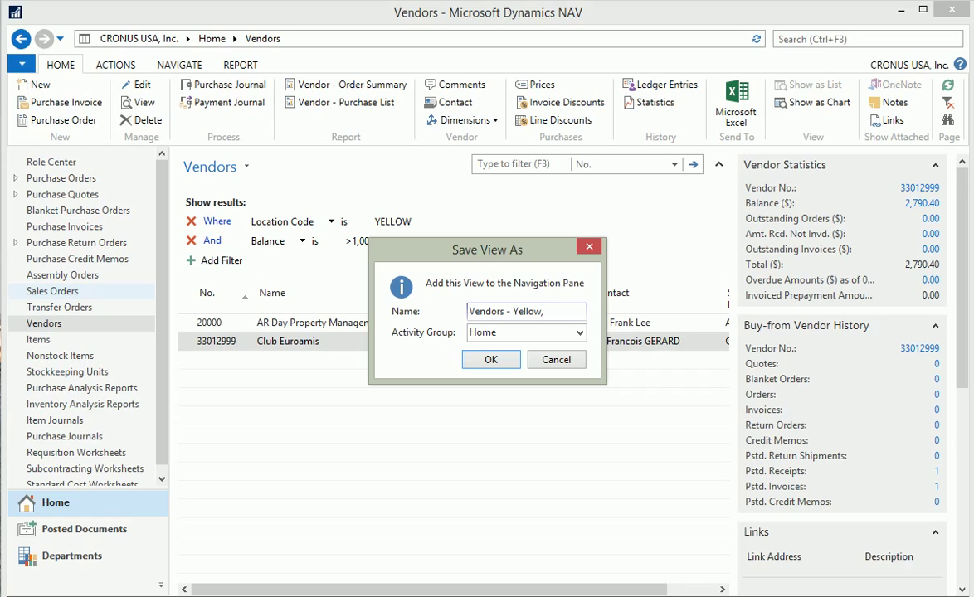
pyautogui.write('1000')
pyautogui.press('Tab')
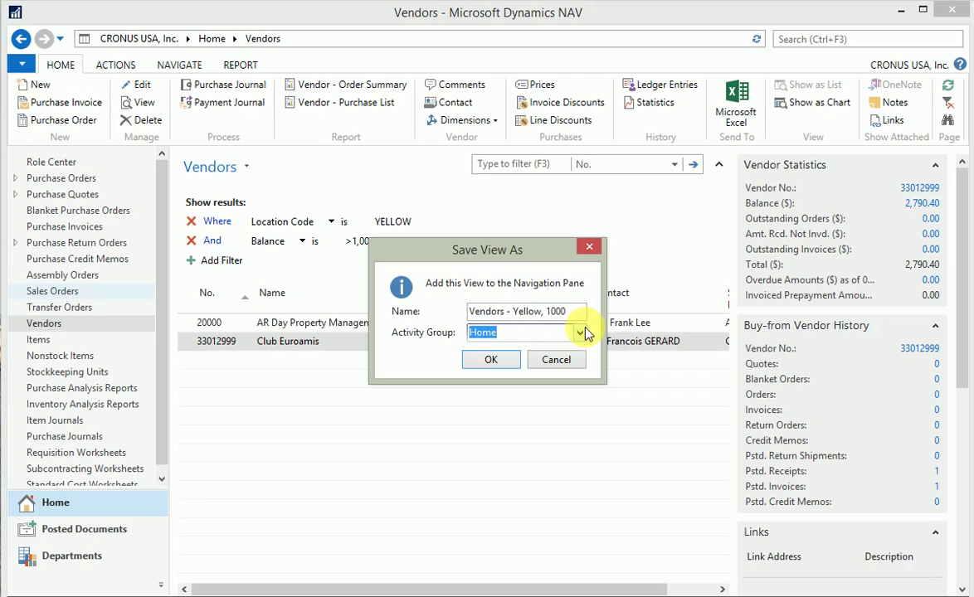
pyautogui.click(493, 363)
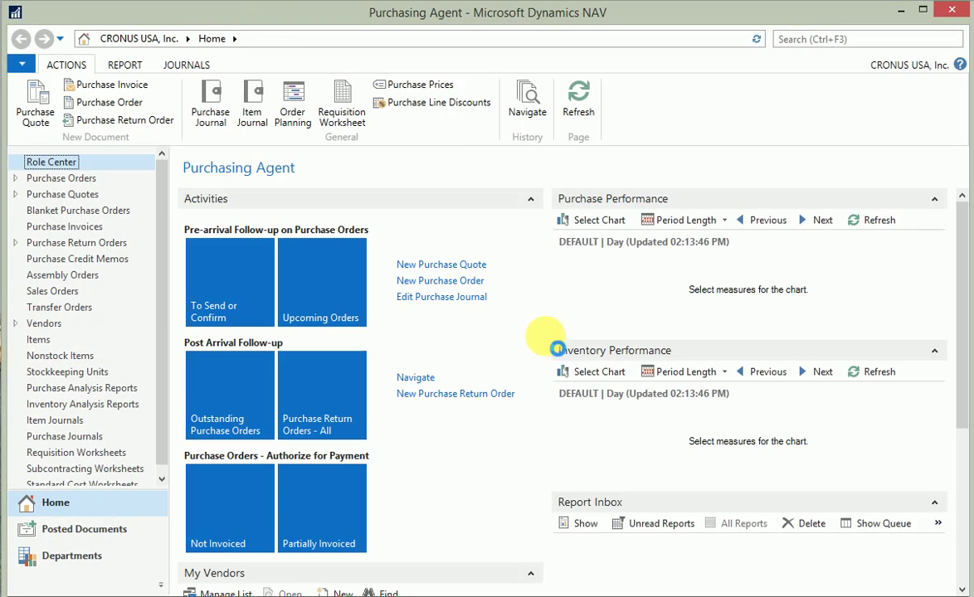
# - Expand Vendors in the navigation pane and open the 'Vendors - Yellow, 1000' view
pyautogui.click(14, 324)
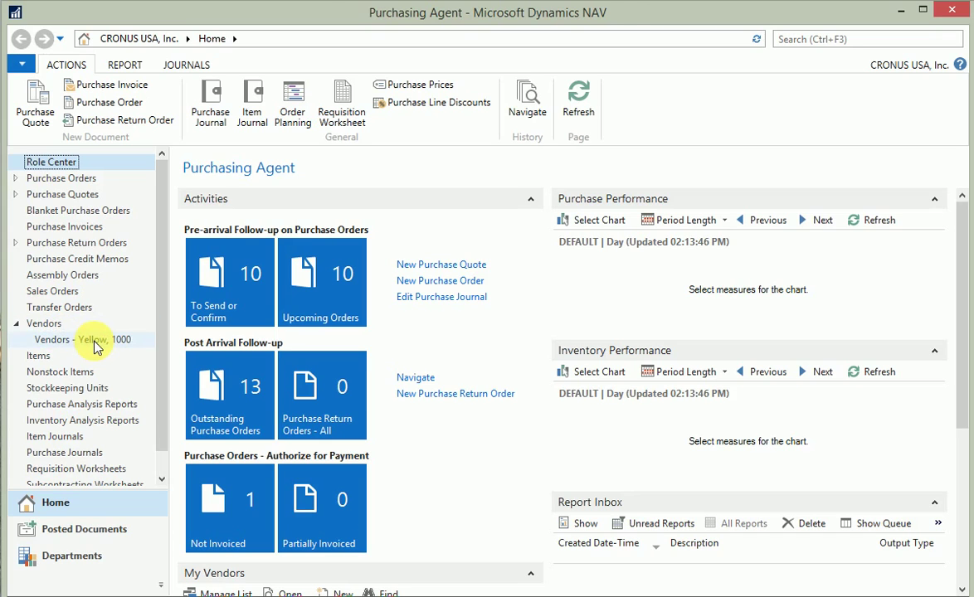
pyautogui.click(94, 346)
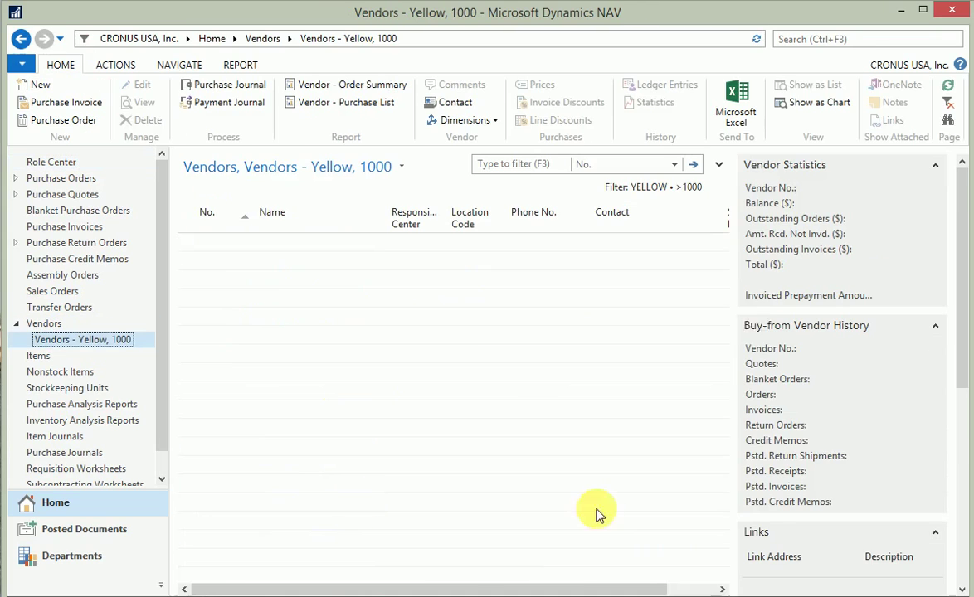